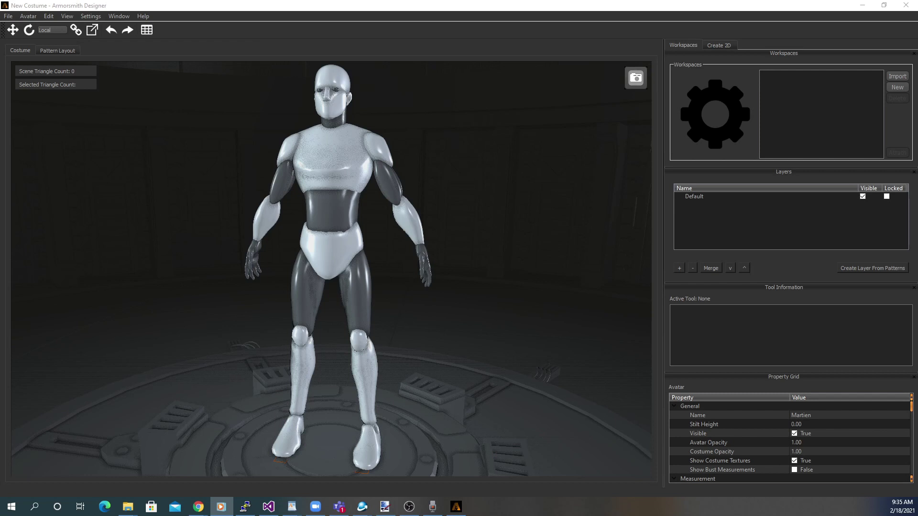
Step: Import the model captain_america_foam_helmet.pdo into the workspaces
click(8, 17)
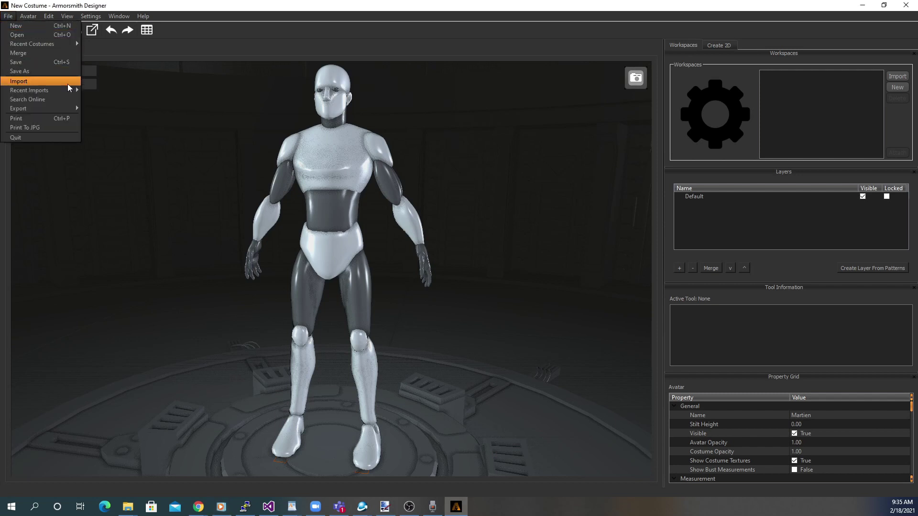
click(144, 86)
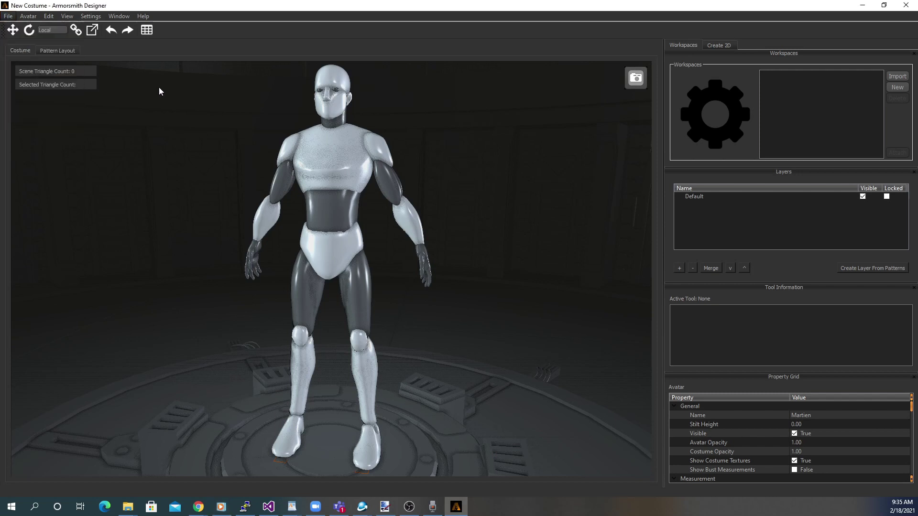
click(892, 77)
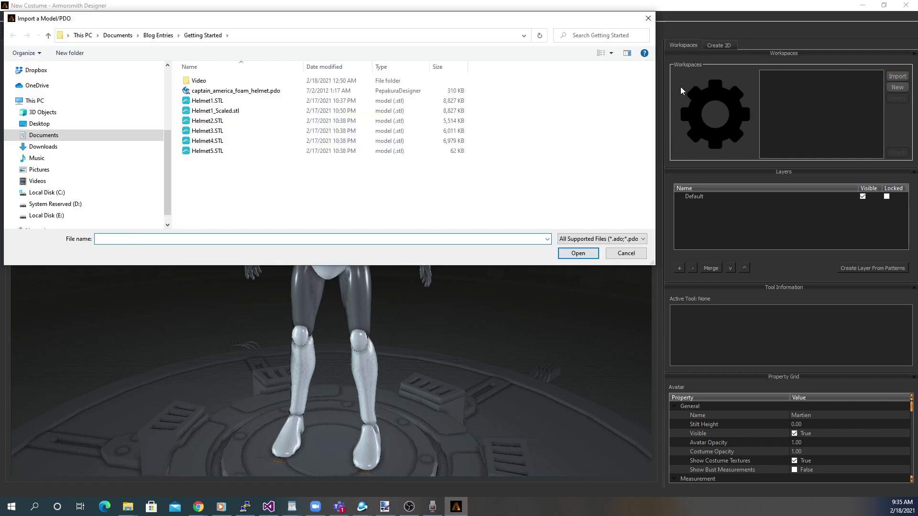
click(245, 92)
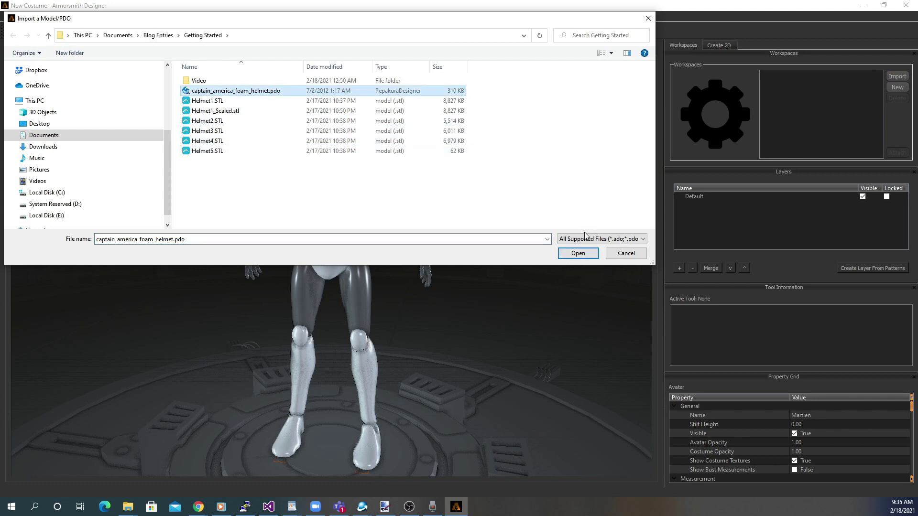
click(578, 252)
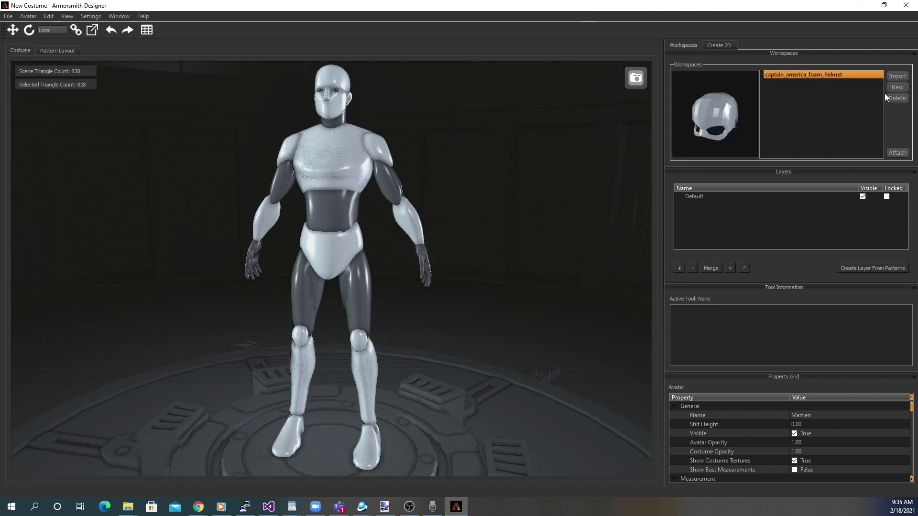
Step: Choose Helmet1.STL, Helmet2.STL, Helmet3.STL, Helmet4.STL and Helmet5.STL together for import, leaving out Helmet1_Scaled.stl
click(898, 76)
click(218, 101)
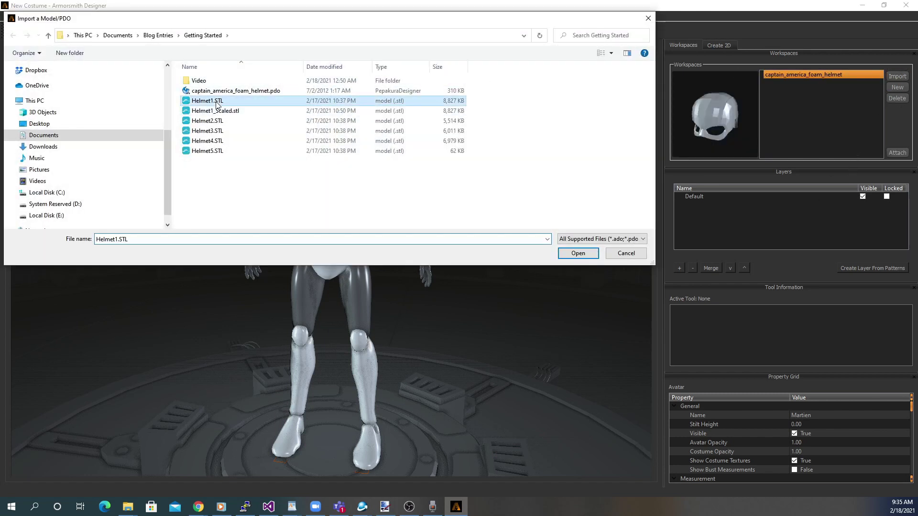
ctrl+click(217, 120)
ctrl+click(218, 131)
ctrl+click(218, 141)
ctrl+click(218, 151)
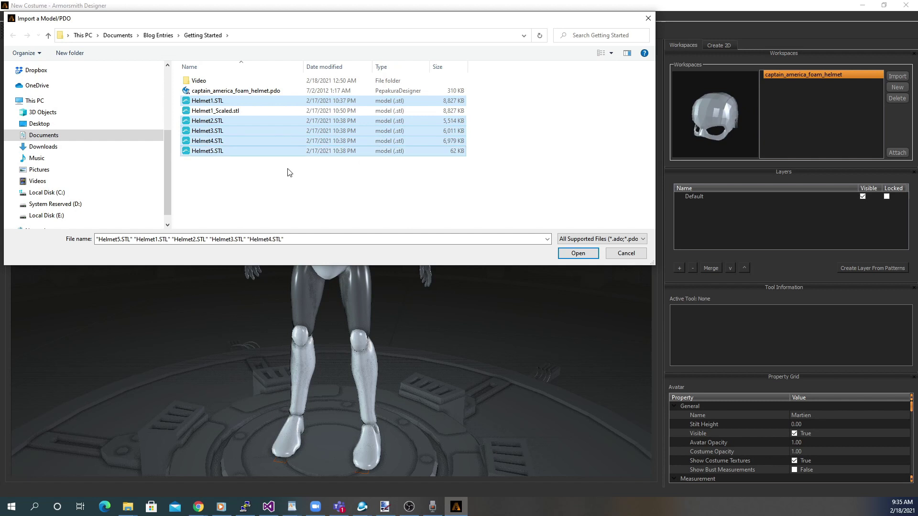
click(587, 254)
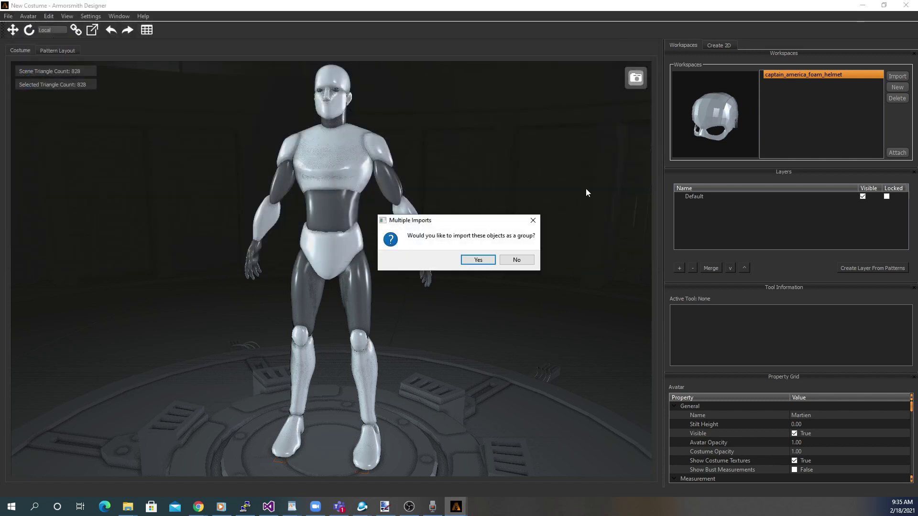
Step: Import the five helmet files as one group named Helmet
click(480, 260)
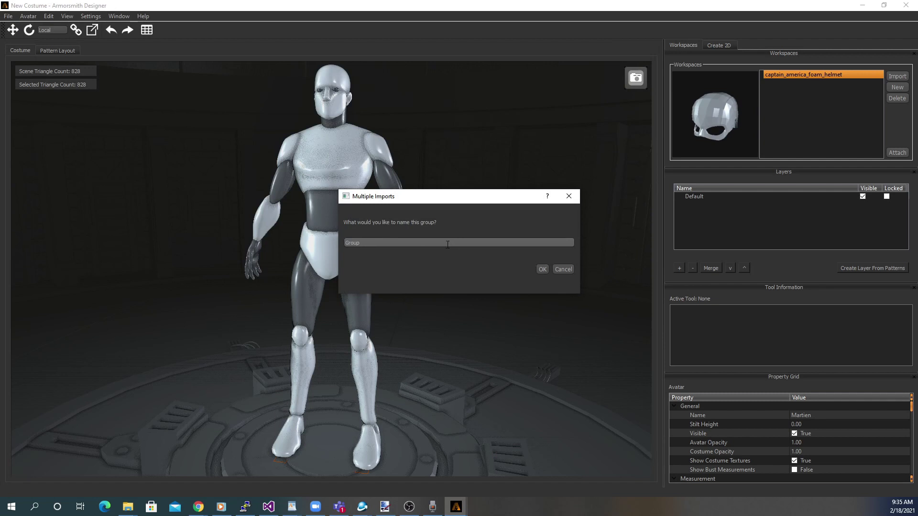
double_click(448, 244)
text(H)
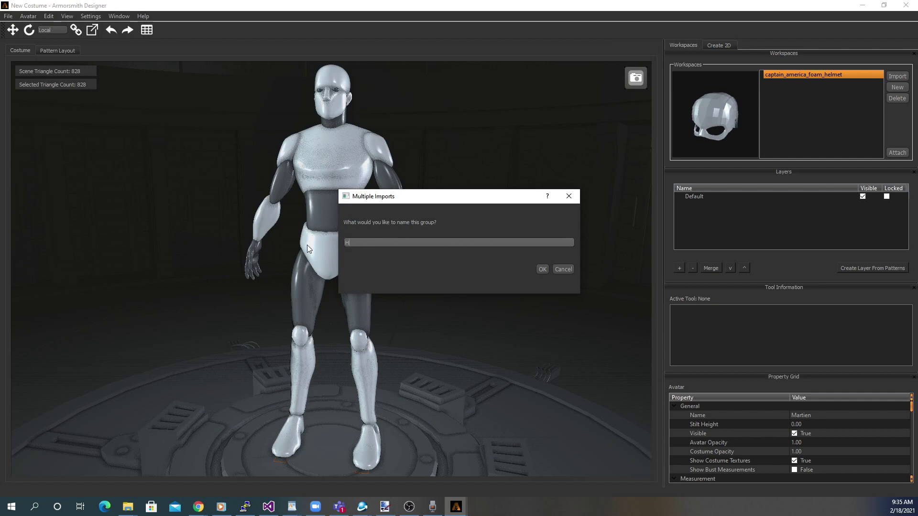
text(elmet)
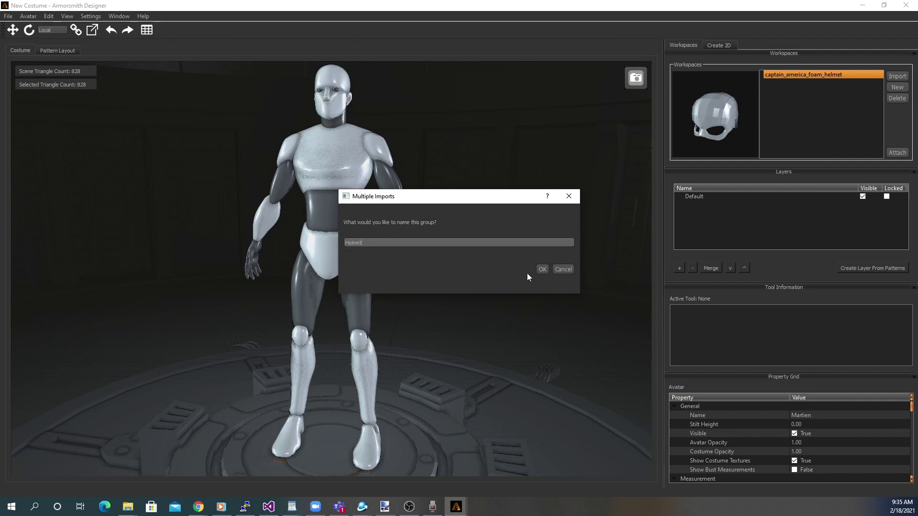
click(544, 266)
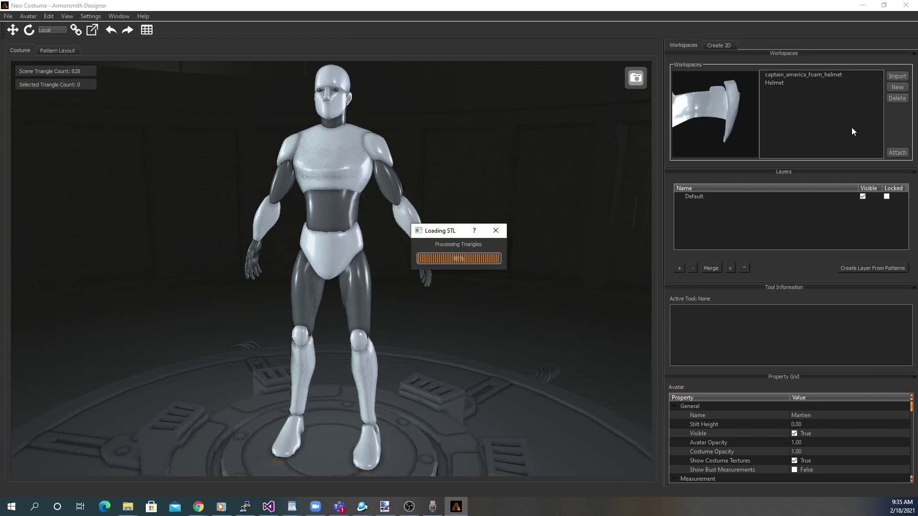
Step: Attach the whole Helmet group to the avatar's head attach point
click(763, 82)
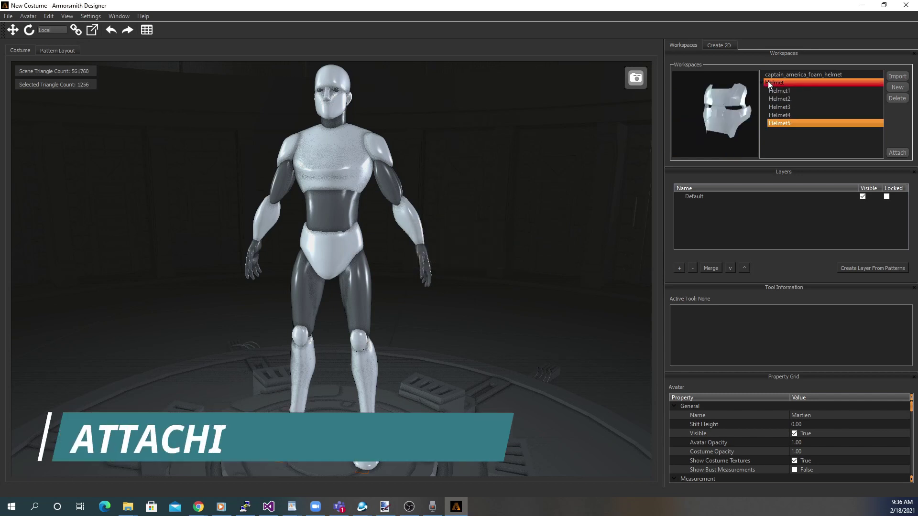
click(890, 154)
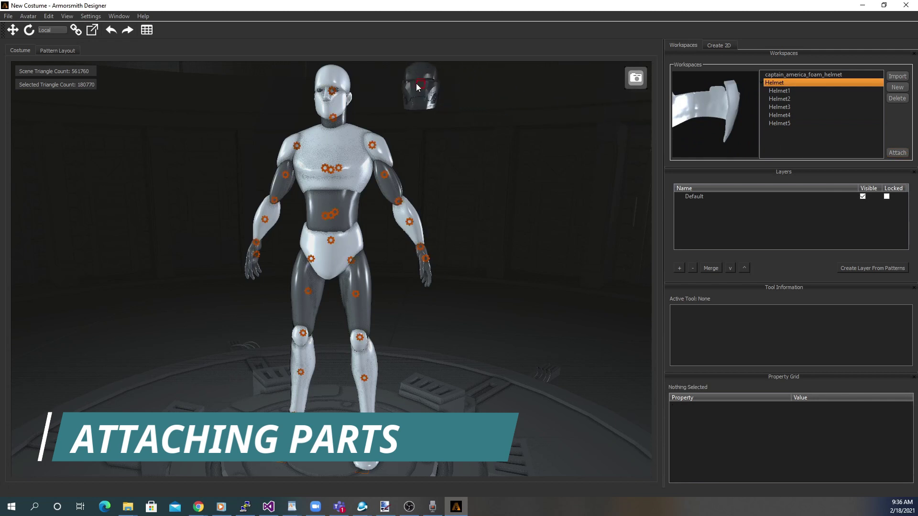
click(332, 91)
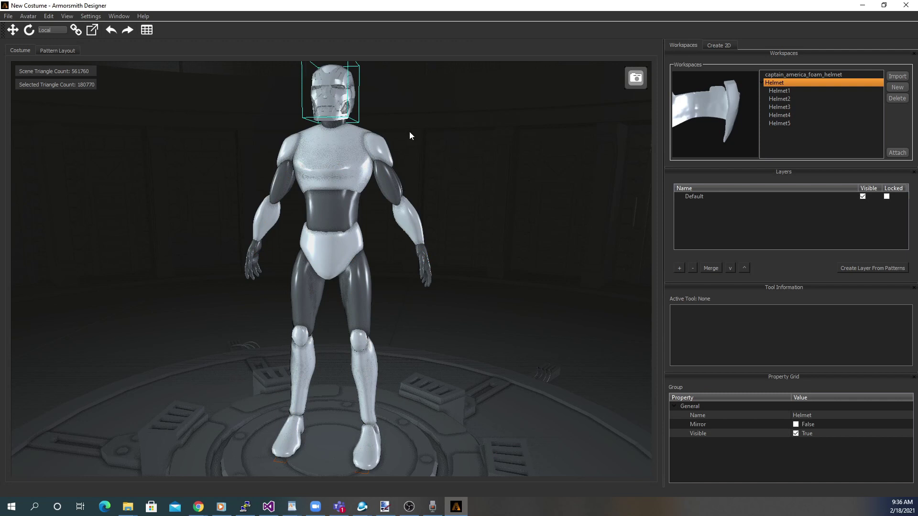
Step: Translate the helmet slightly forward on the avatar's head and deselect it
right_drag(384, 96, 376, 128)
key(w)
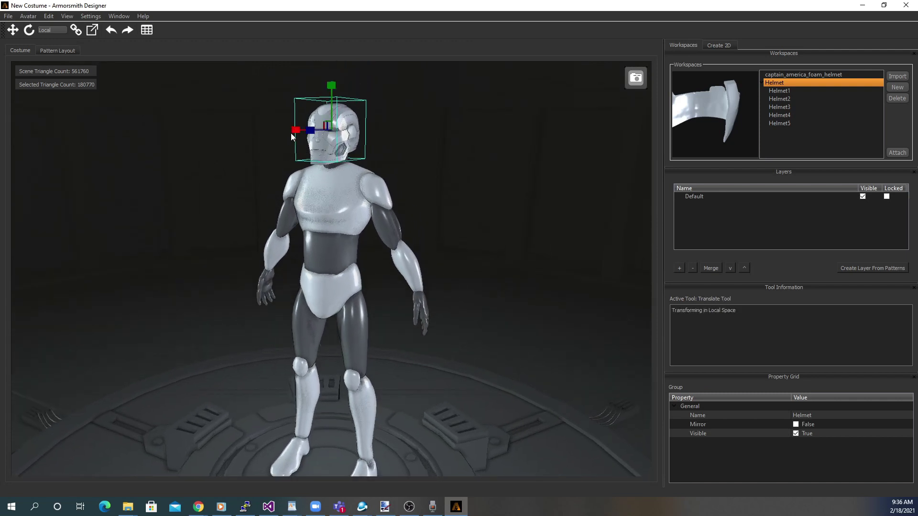
drag(312, 133, 310, 136)
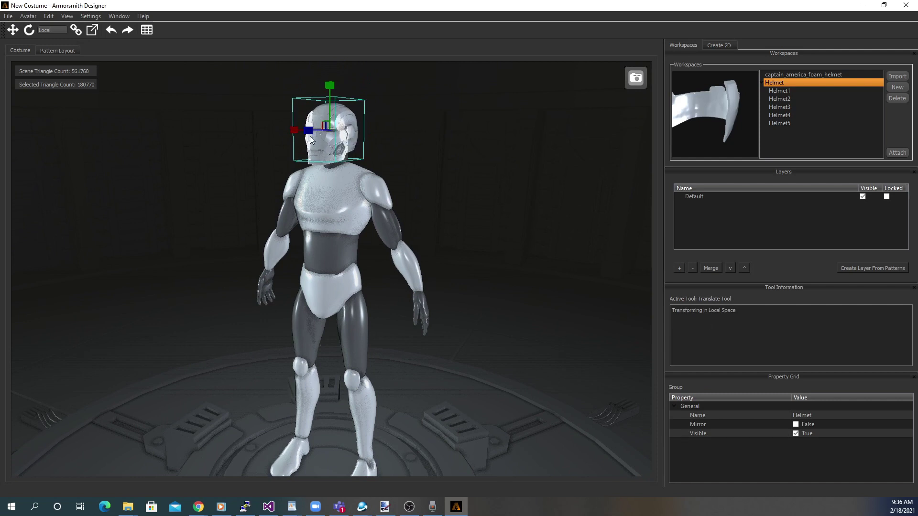
click(395, 122)
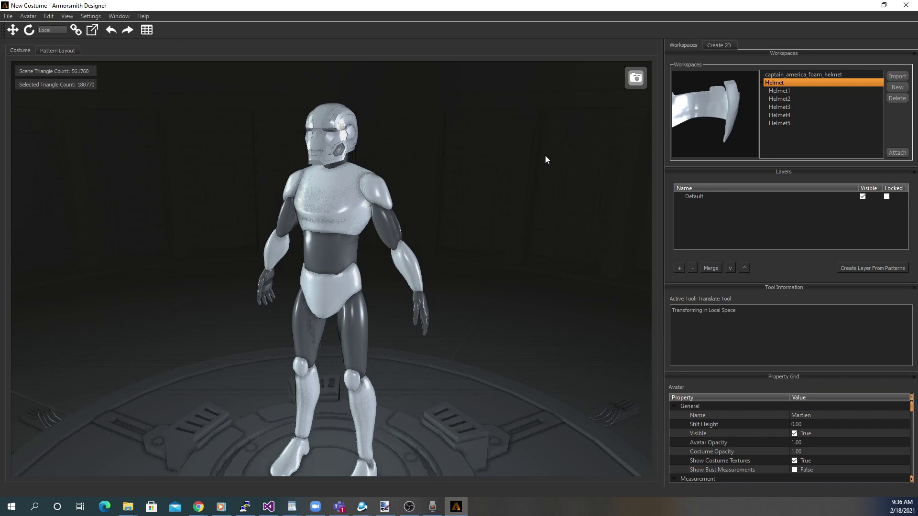
Step: Search the online costume templates for Batman
click(9, 16)
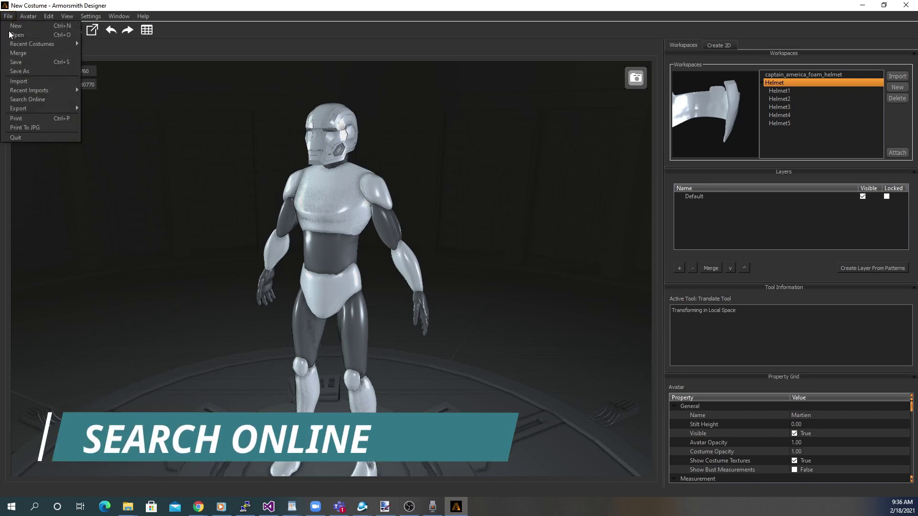
click(25, 99)
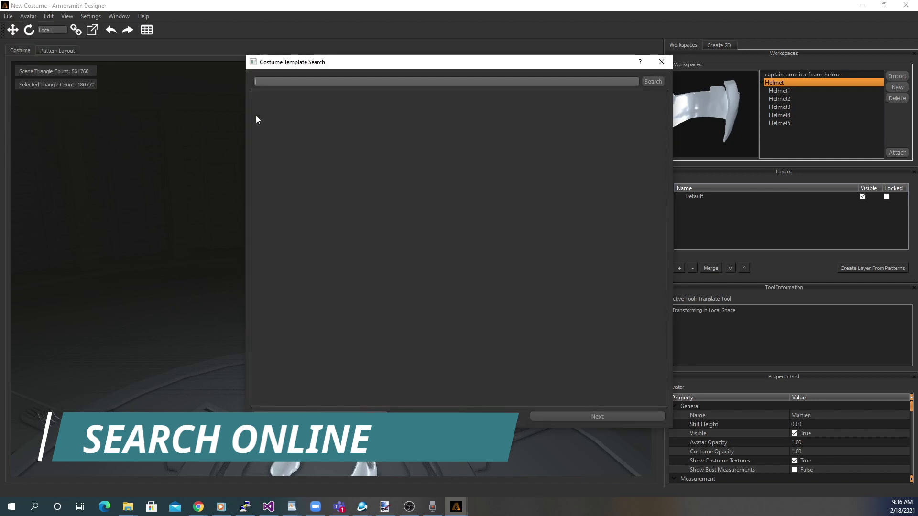
click(277, 82)
text(Batm)
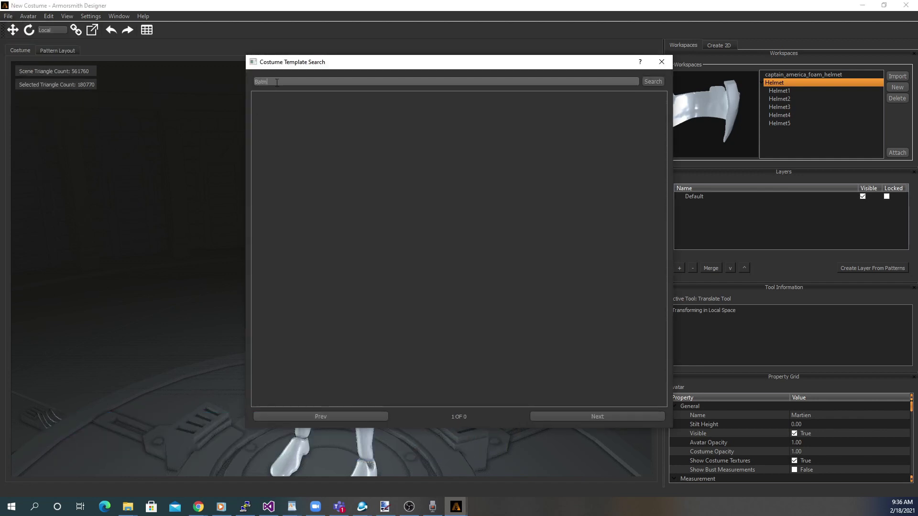
text(an)
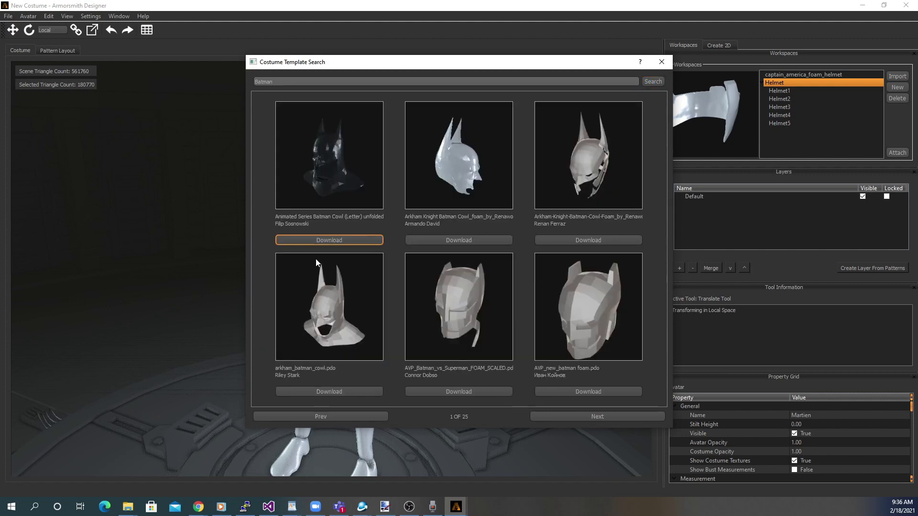
Step: Download the arkham_batman_cowl.pdo template, close the search and delete the imported cowl from the workspaces
click(328, 390)
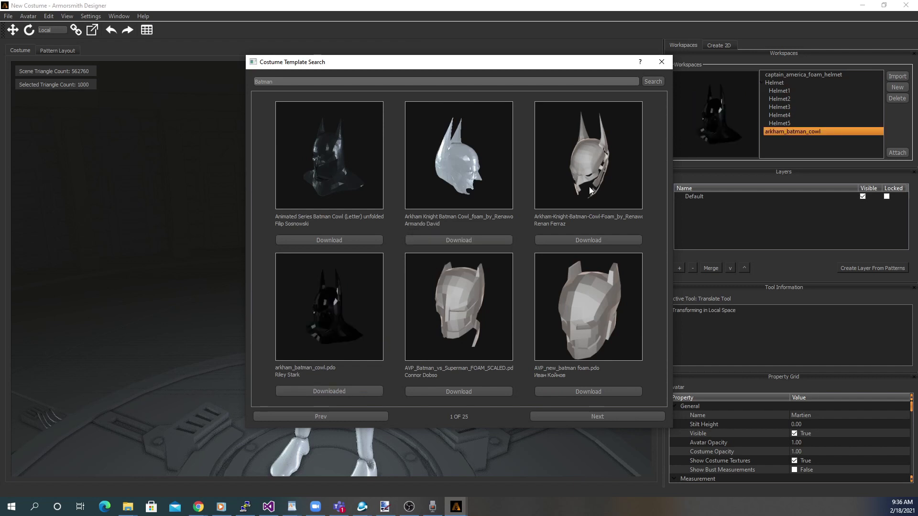
click(663, 63)
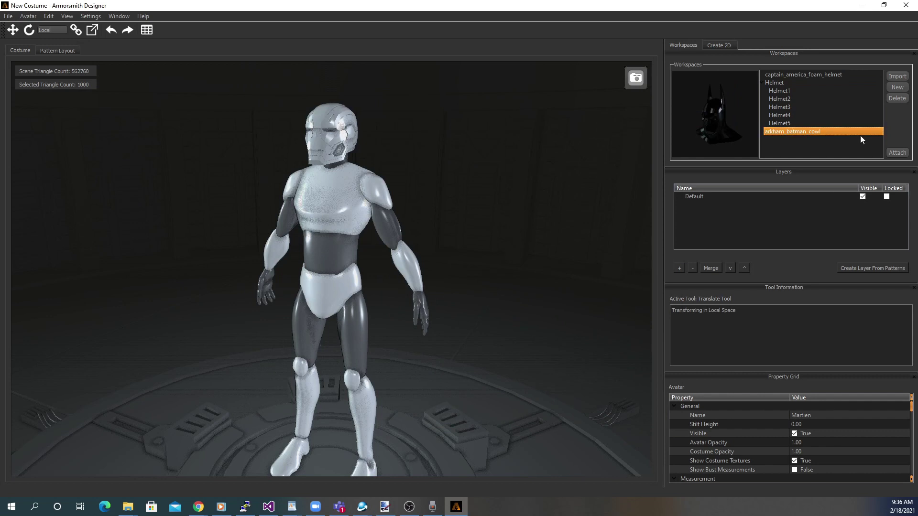
click(898, 98)
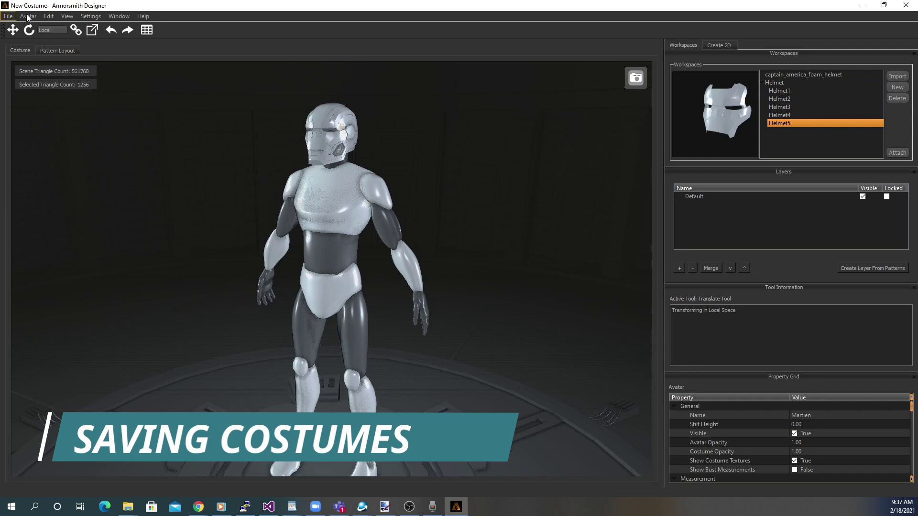
Step: Save the costume as Costume.armor in the Getting Started folder, replacing the existing file
click(8, 16)
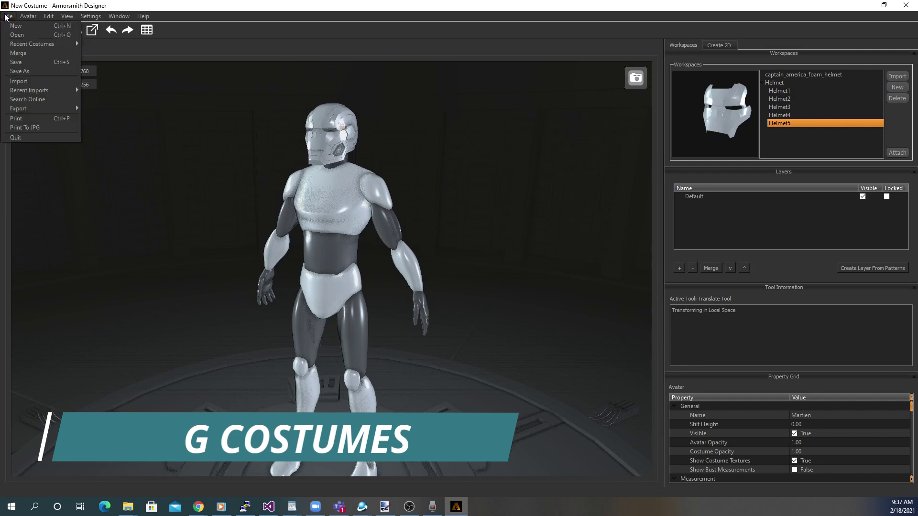
click(29, 62)
click(128, 92)
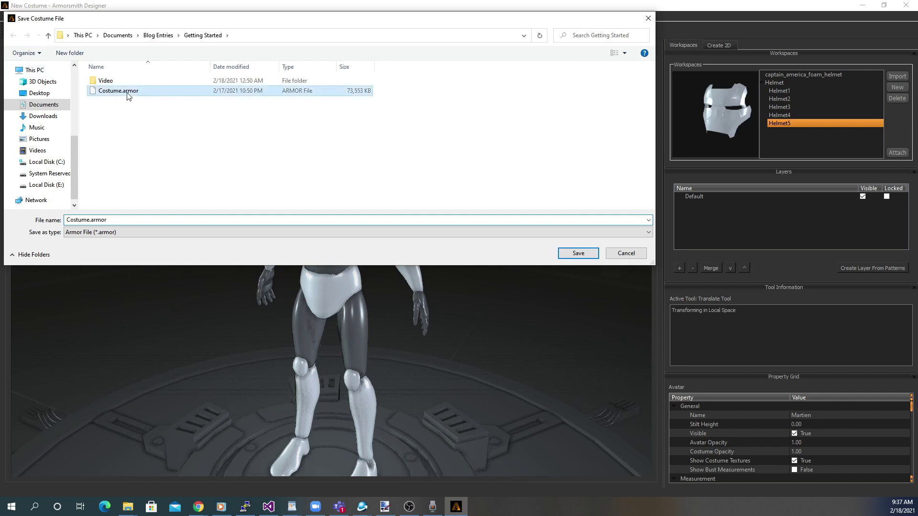
click(574, 255)
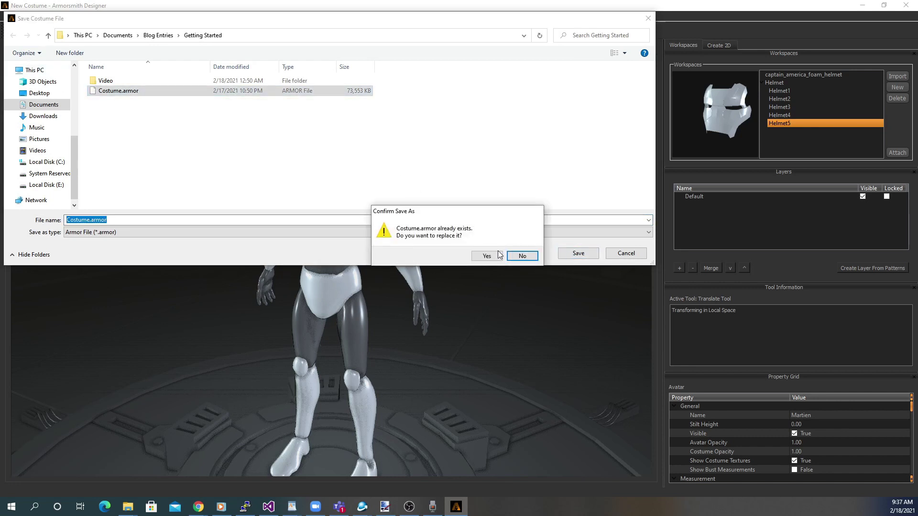
click(482, 257)
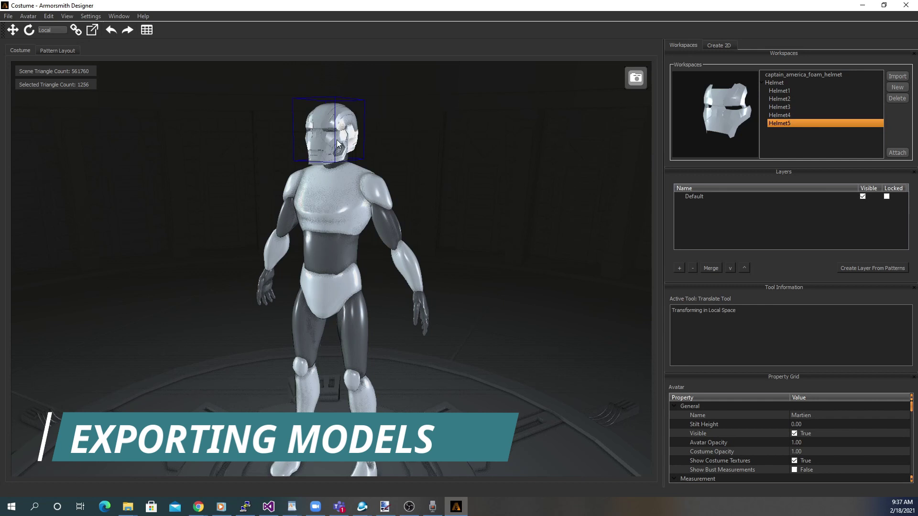
Step: Export the Helmet1 part of the grouped helmet as STL to Helmet1_Scaled.stl, replacing the existing file, and exit the translate tool
click(330, 122)
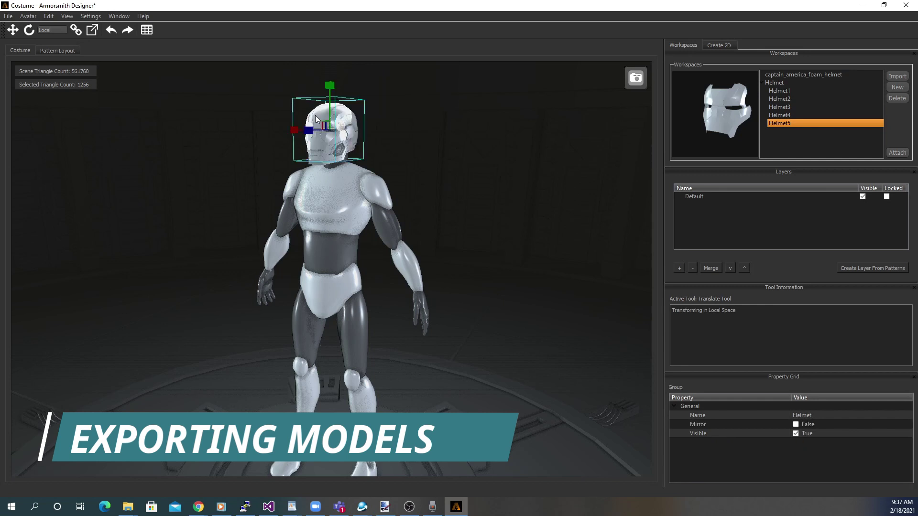
right_click(315, 119)
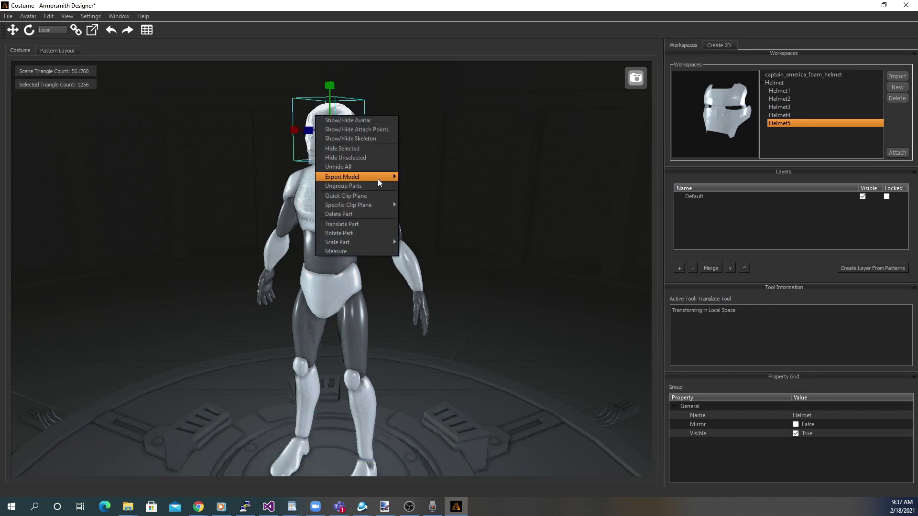
mouse_move(378, 179)
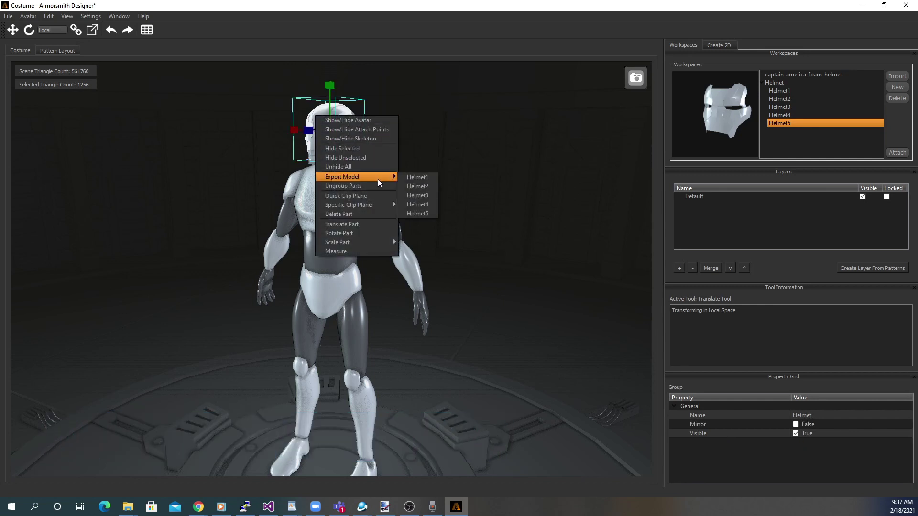
click(418, 180)
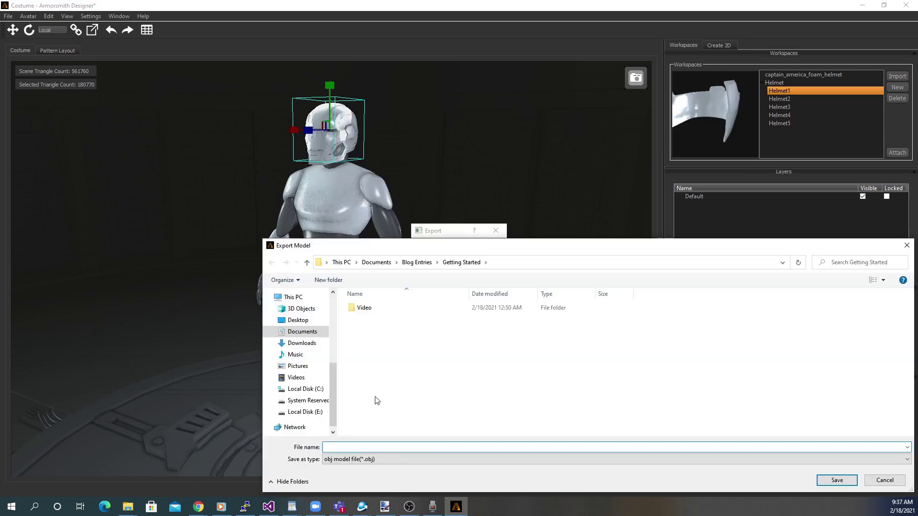
click(375, 462)
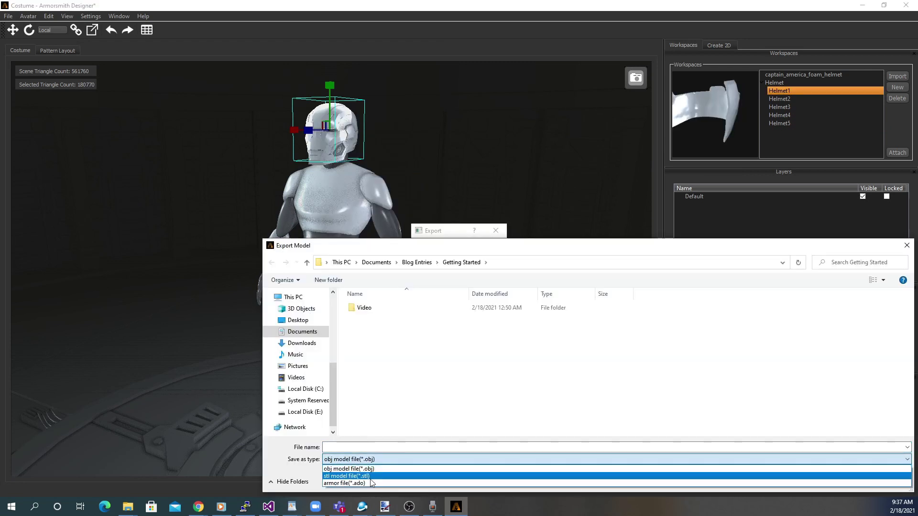
click(371, 476)
double_click(381, 328)
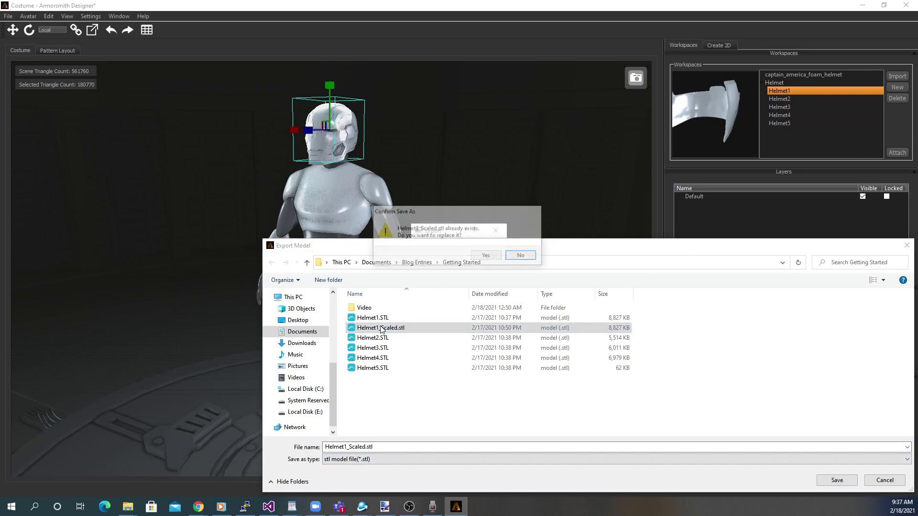
click(486, 256)
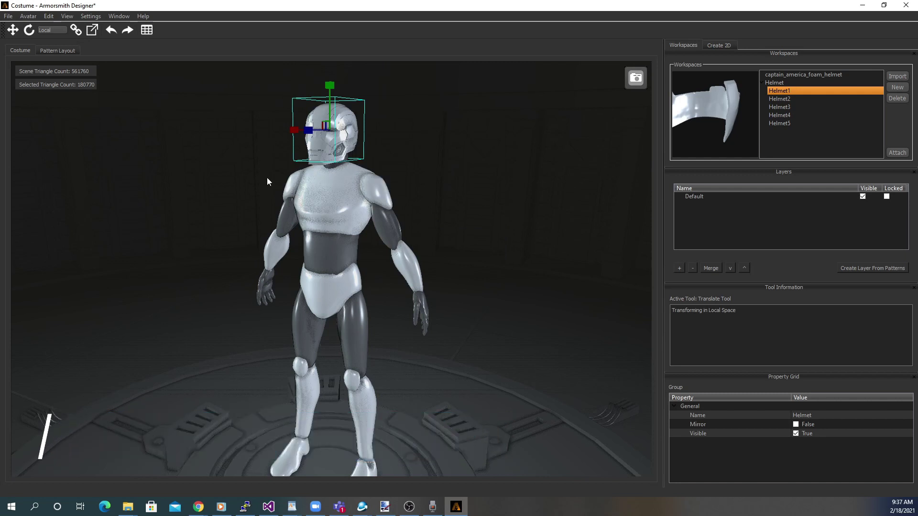
key(Escape)
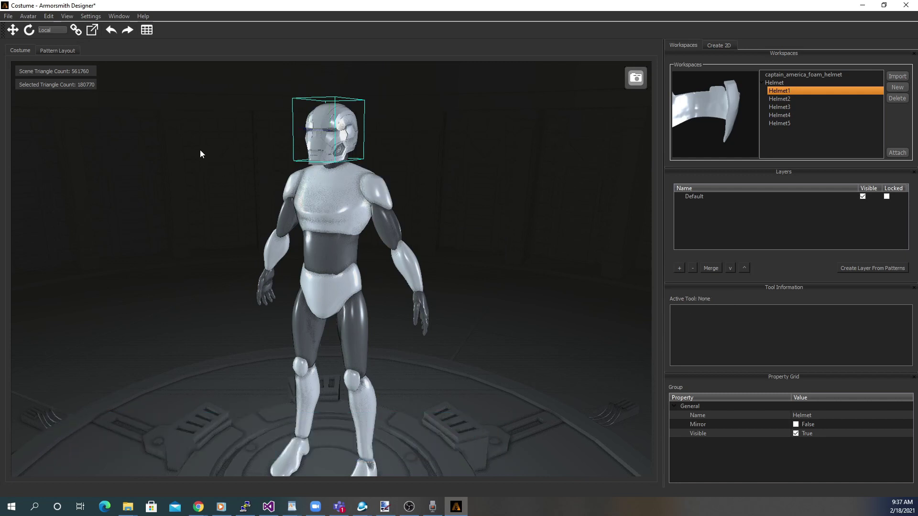
Step: Show the captain_america_foam_helmet workspace in the pattern layout and examine its 3D model and whole unfolded pattern
click(58, 51)
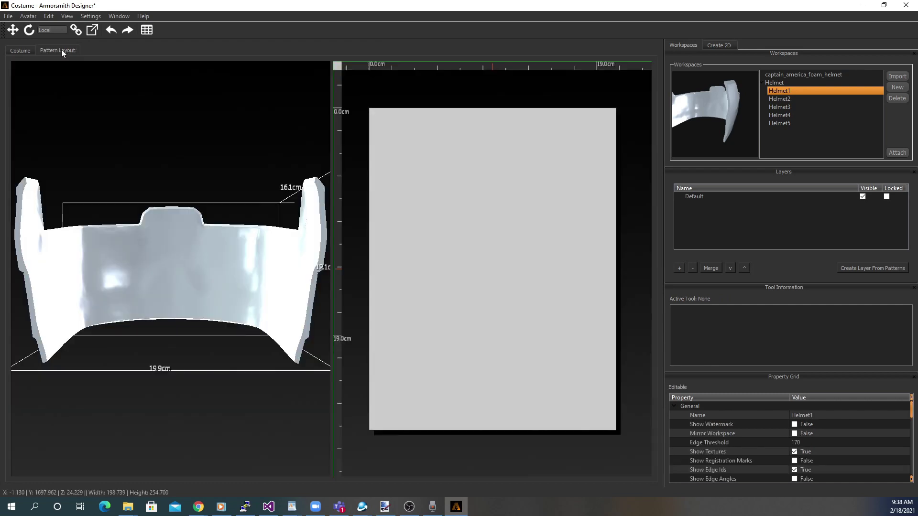
click(790, 74)
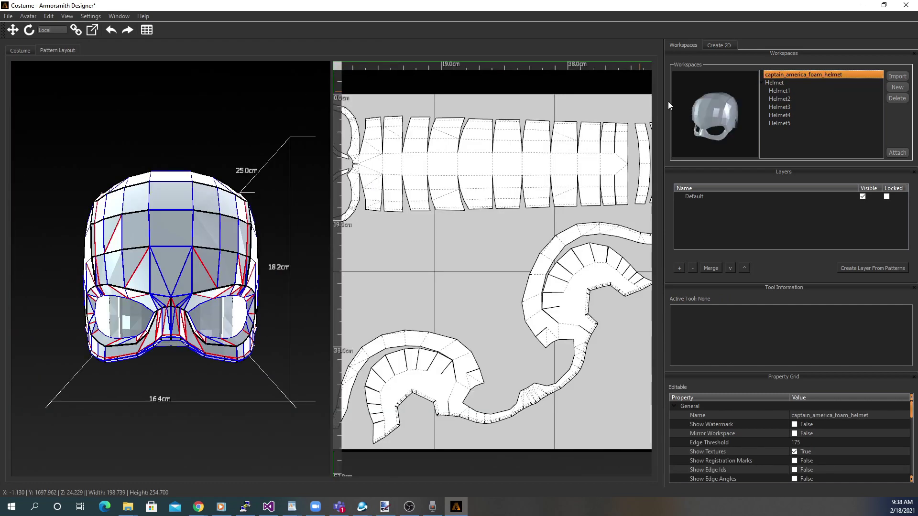
right_drag(280, 254, 245, 228)
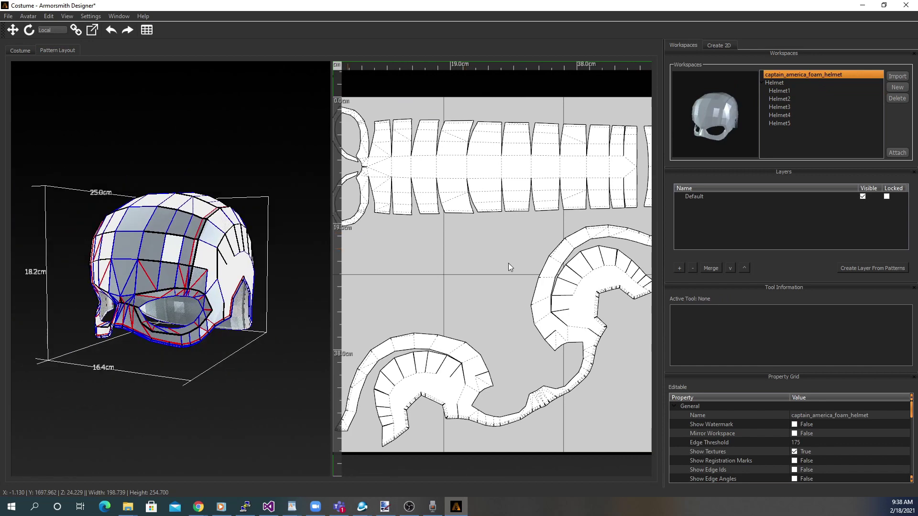
scroll(509, 263, down, 4)
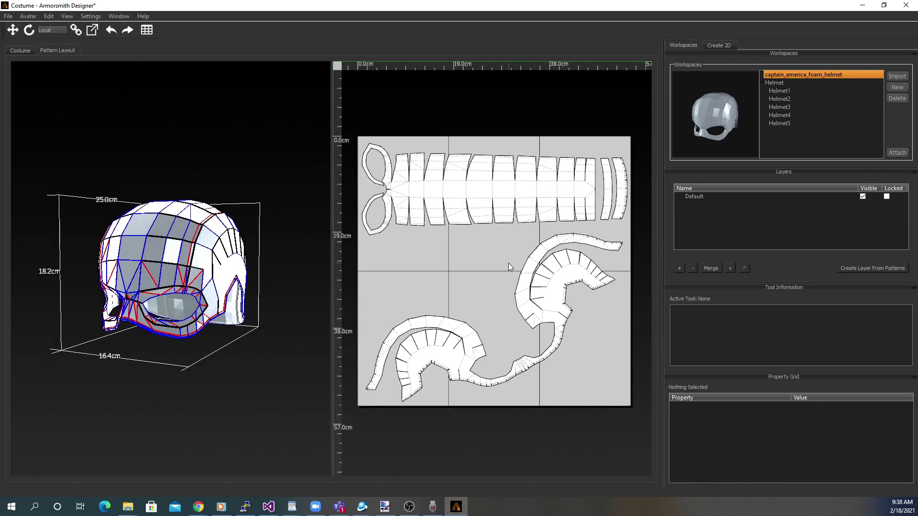
click(425, 360)
click(444, 215)
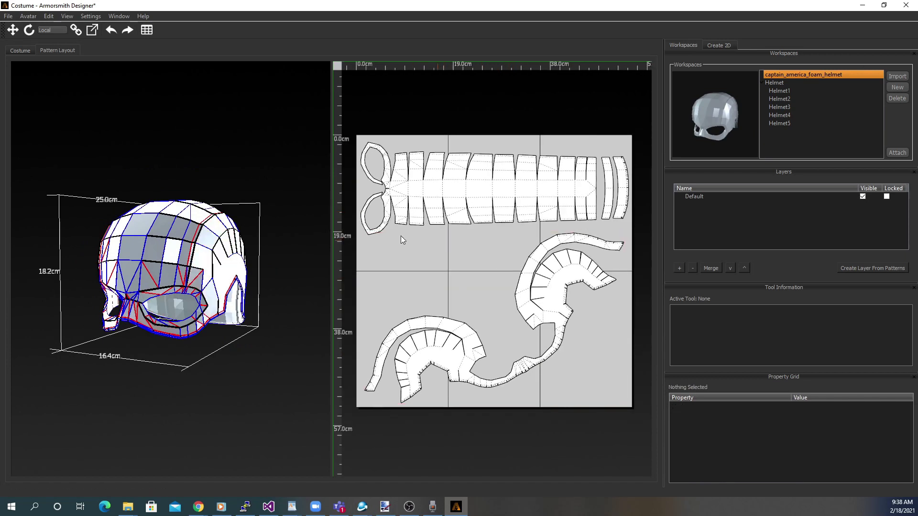
Step: Review the print dialog and the JPG print option for the foam helmet pattern without printing anything
click(8, 17)
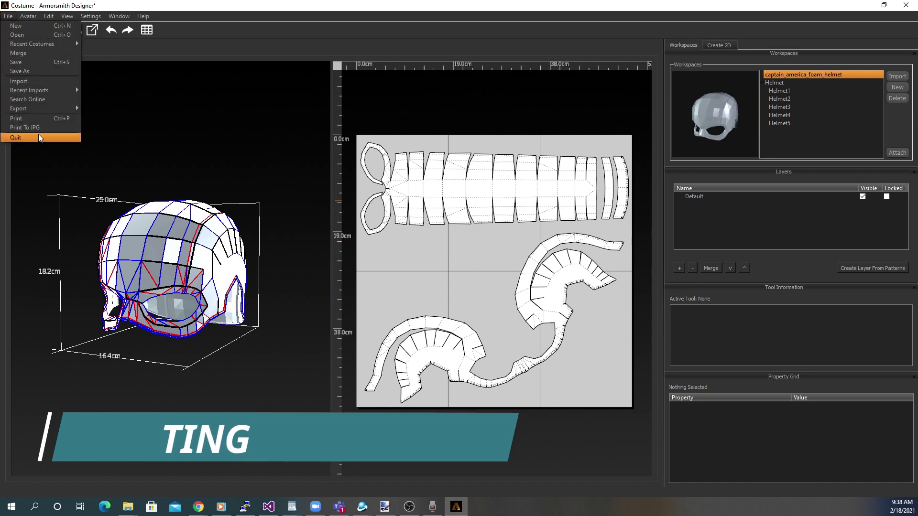
click(39, 120)
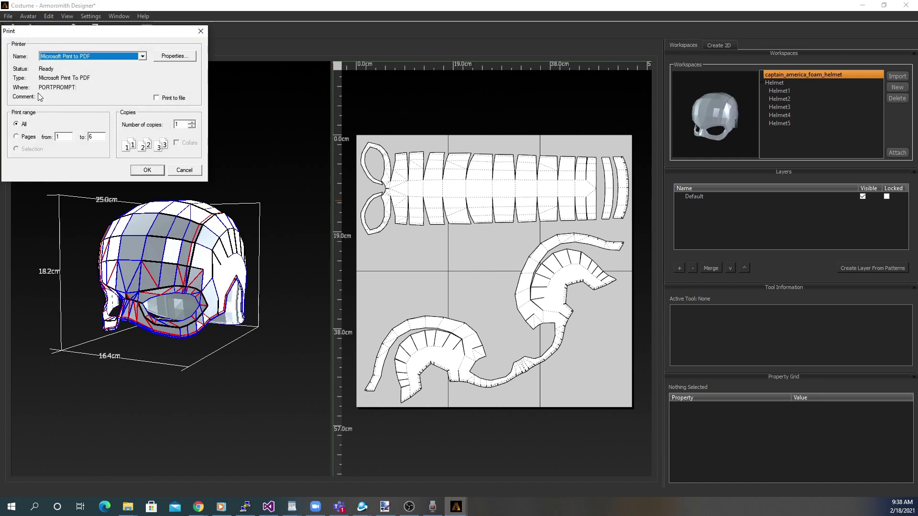
click(184, 171)
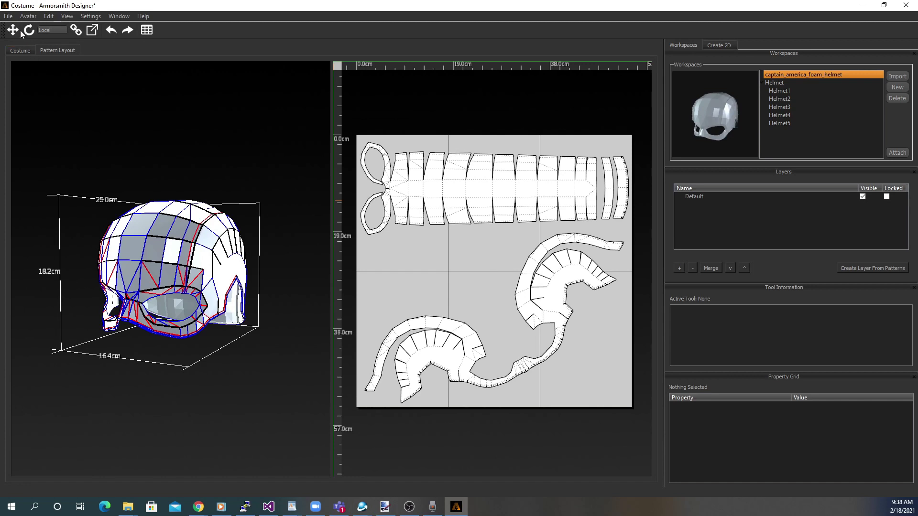
click(9, 17)
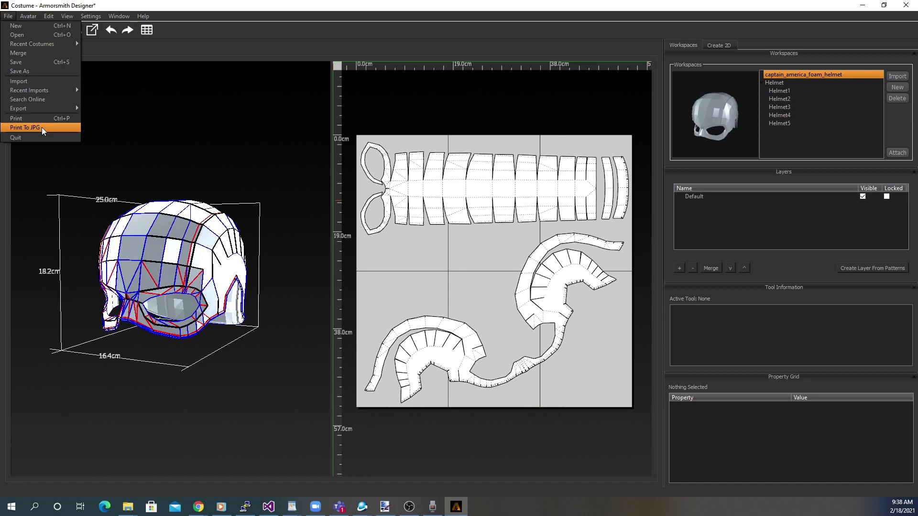
click(241, 121)
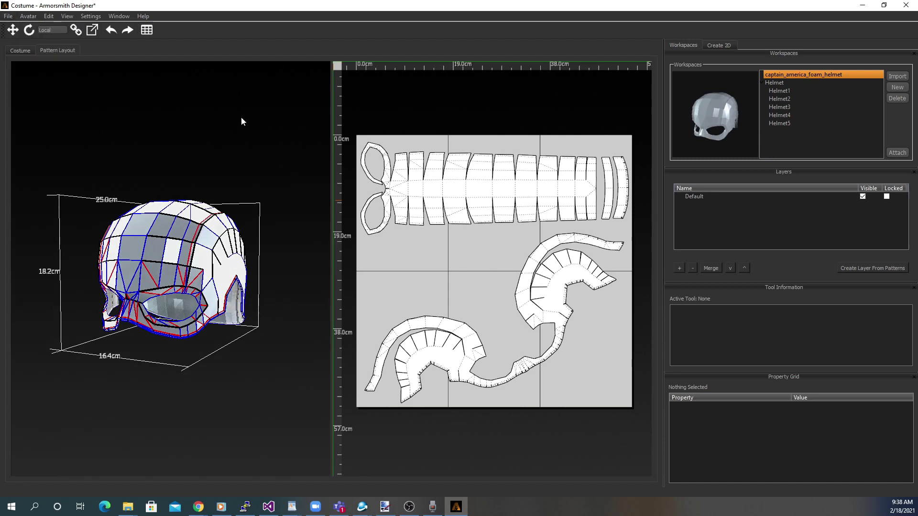